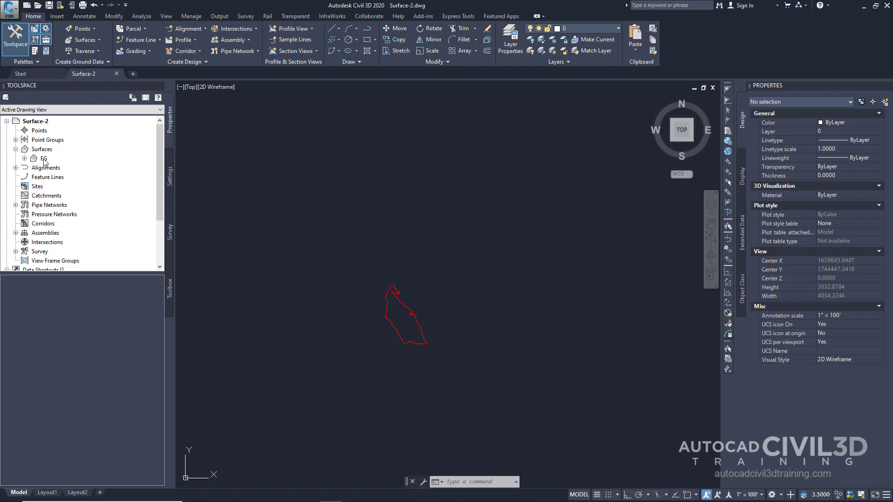
Add a Data Clip boundary named Site to the EG surface definition, using the red site outline
left_click(24, 158)
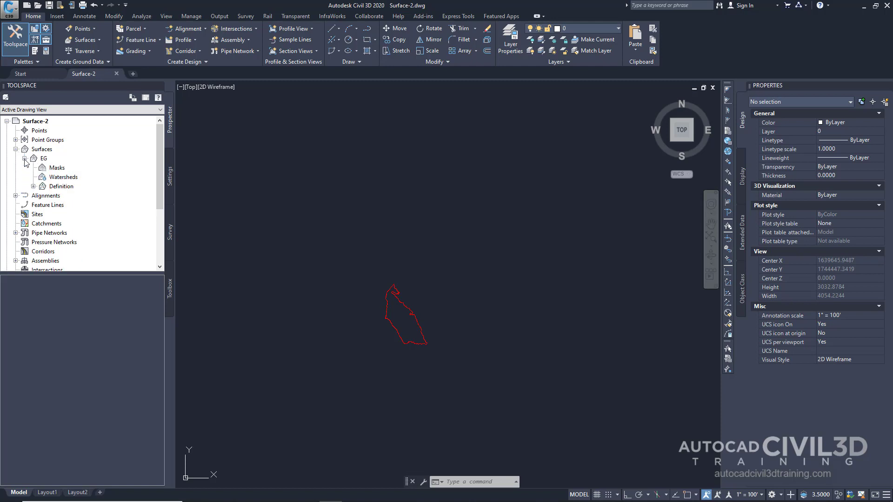
left_click(33, 187)
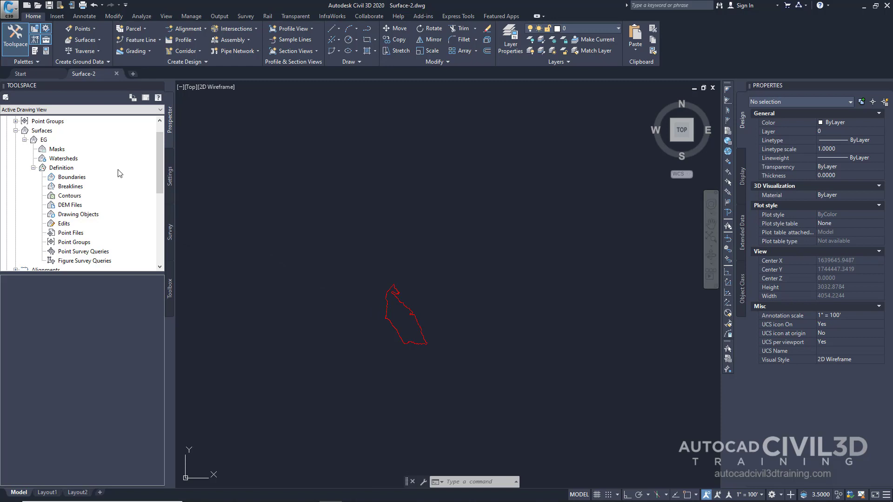
right_click(69, 179)
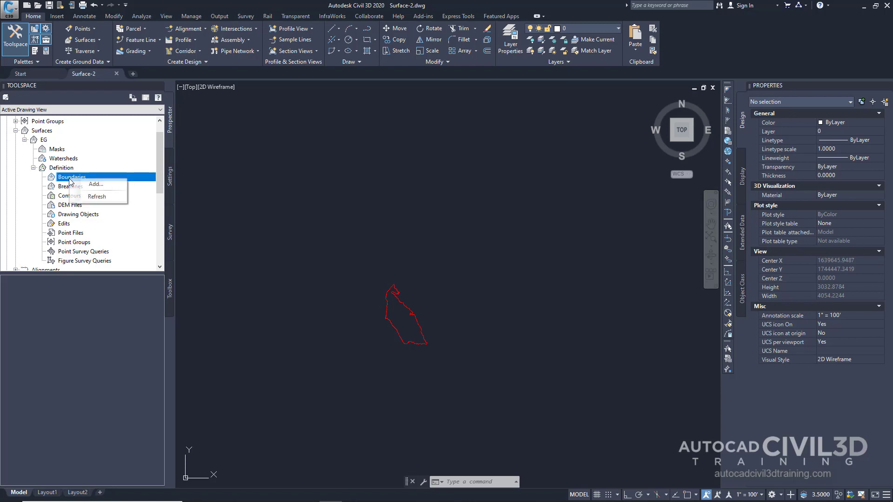
left_click(95, 185)
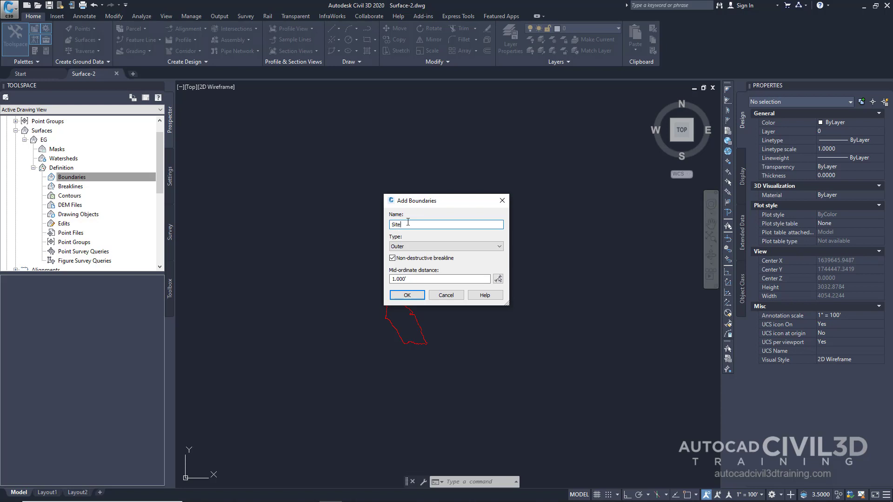
left_click(405, 247)
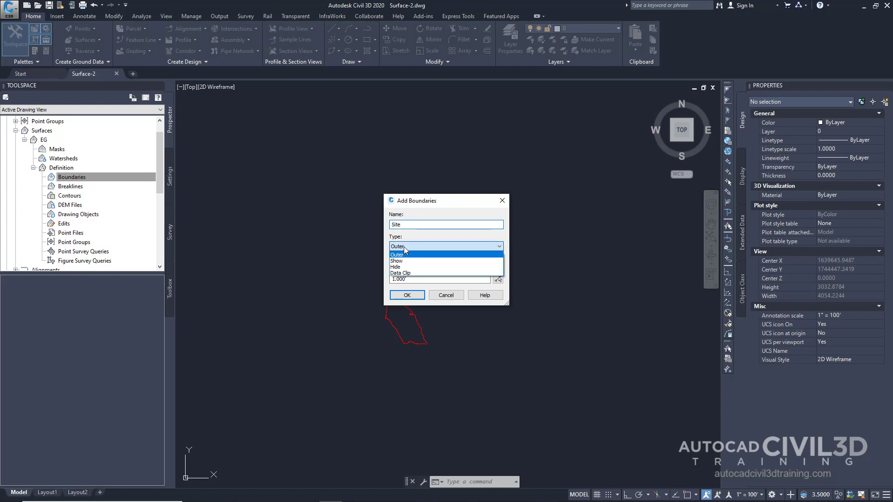
left_click(408, 273)
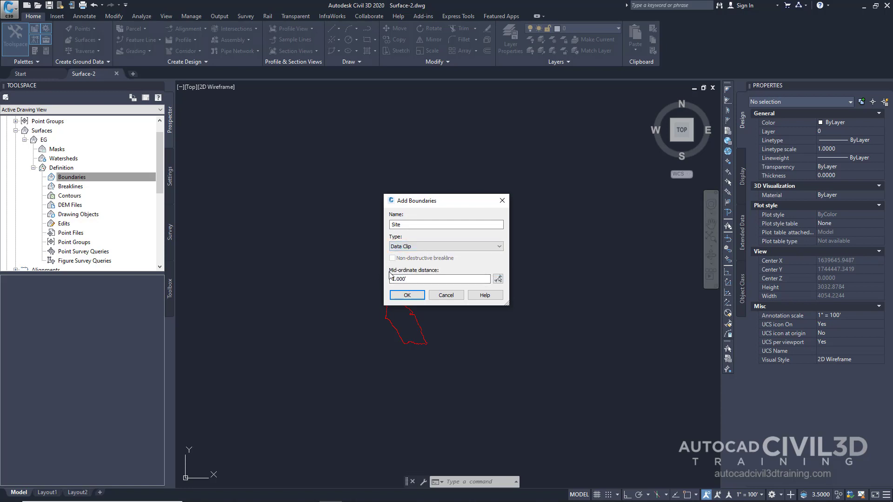
left_click(405, 298)
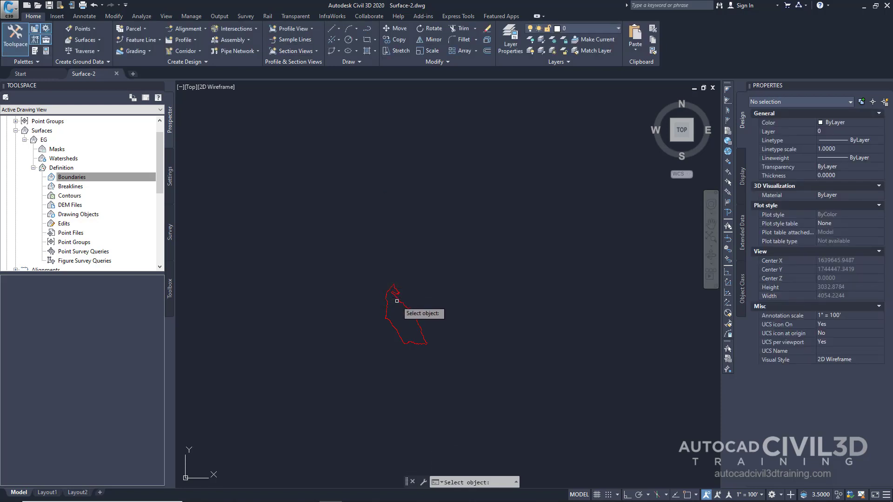
scroll(400, 306, "up", 6)
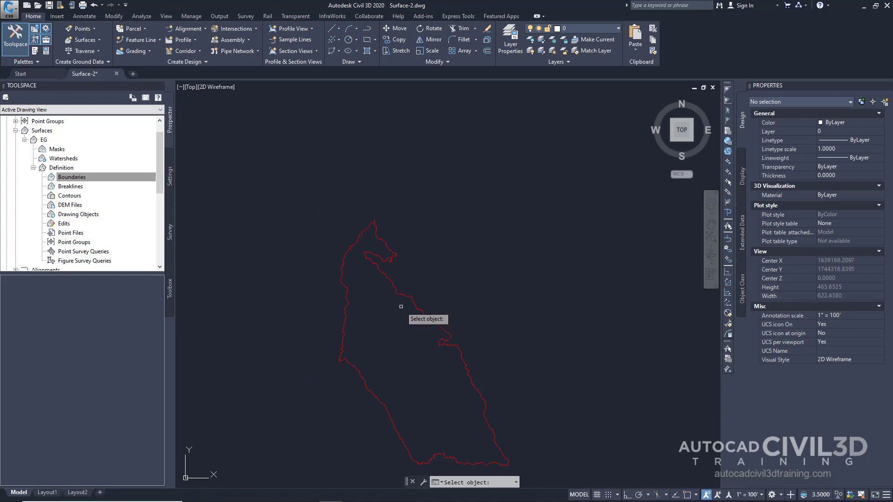
middle_click_drag(395, 310, 431, 268)
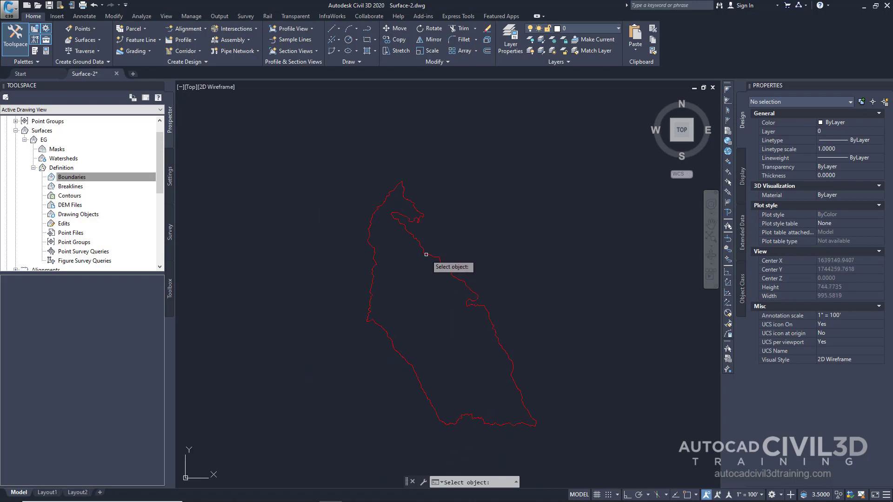
left_click(426, 254)
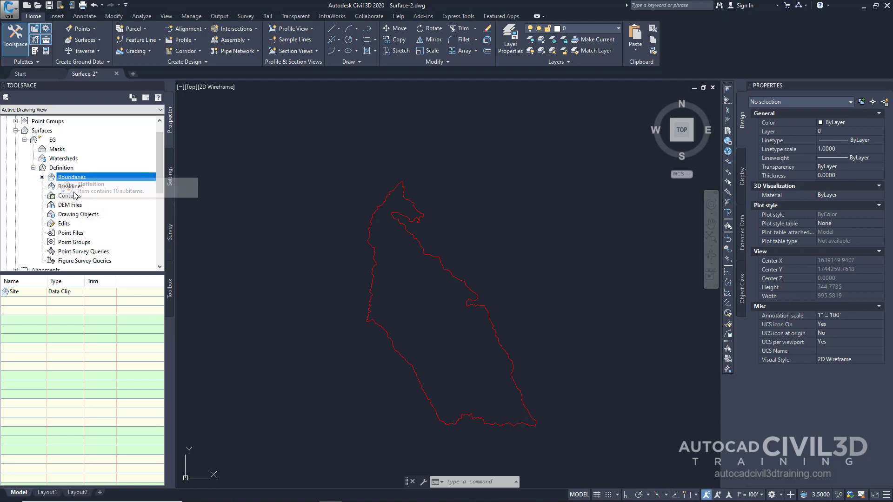
Start adding a point file to the EG surface definition and load the LIDAR_ENZ (comma delimited) CSV file
right_click(69, 234)
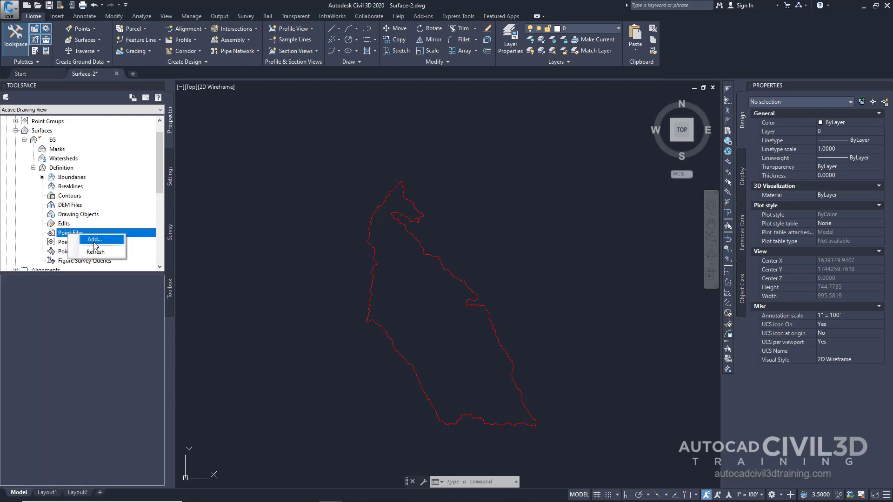
left_click(94, 239)
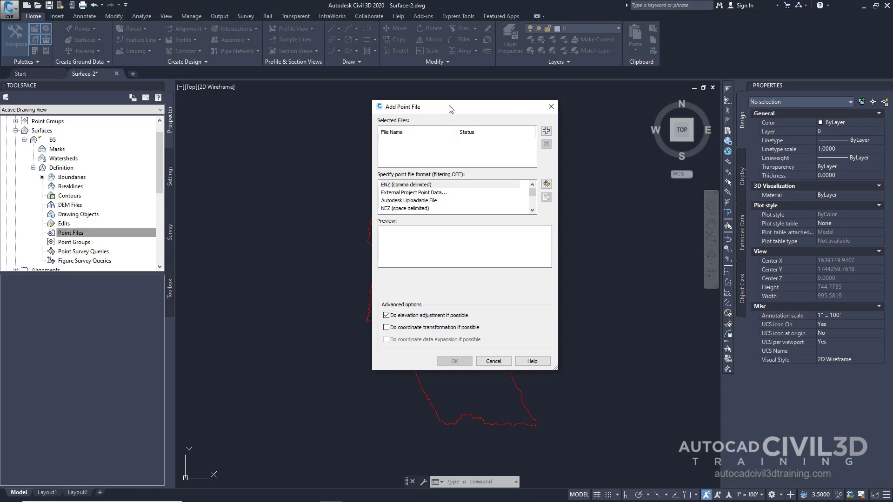
left_click(547, 132)
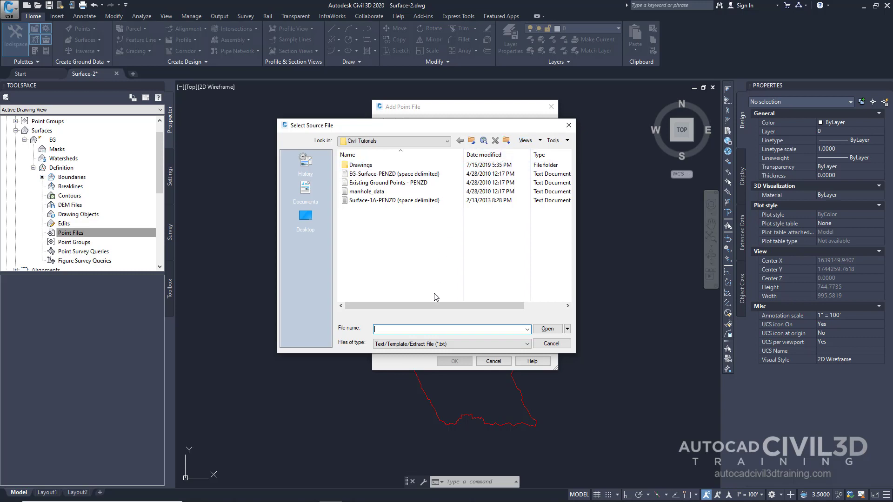
left_click(437, 345)
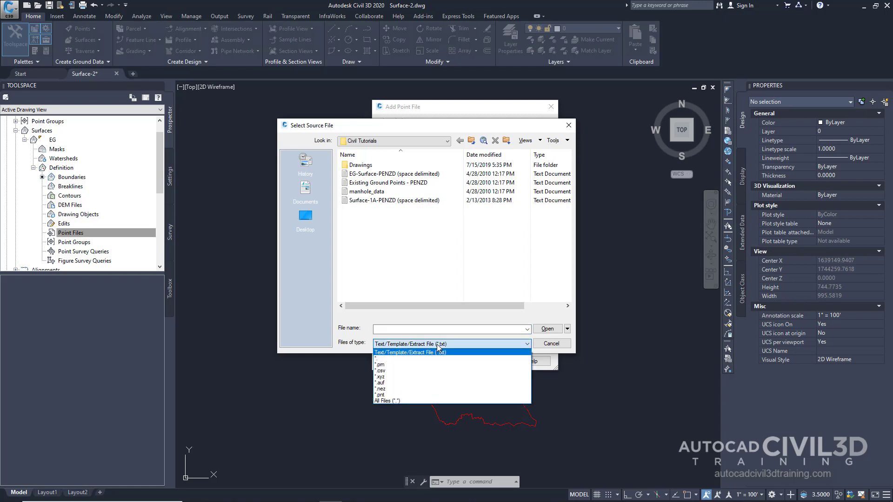
left_click(386, 372)
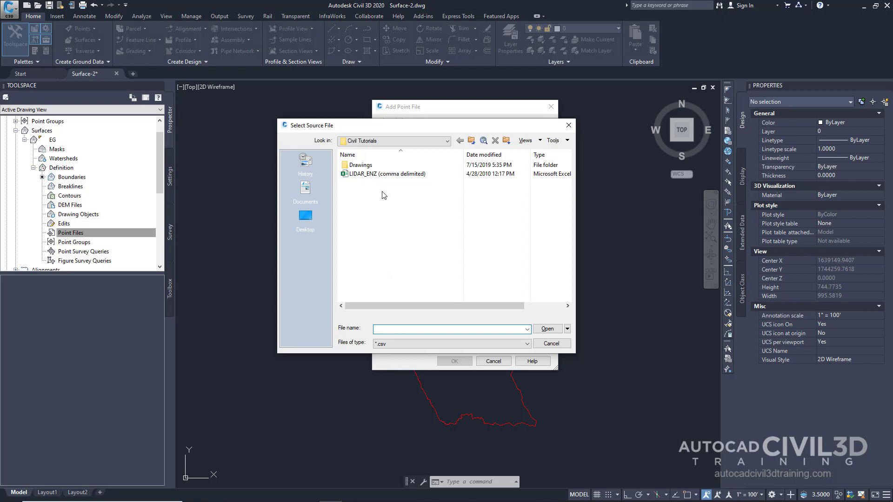
left_click(373, 176)
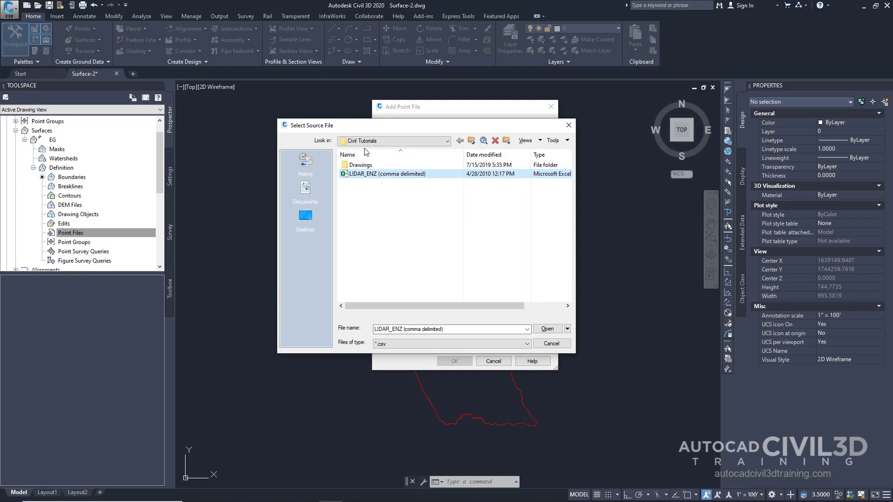
left_click(544, 329)
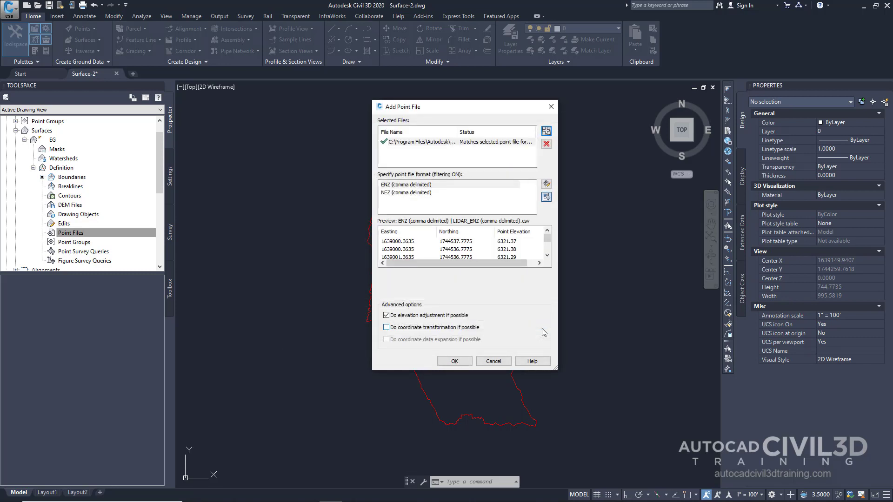
Import the points in ENZ (comma delimited) format with elevation adjustment turned off
left_click(403, 186)
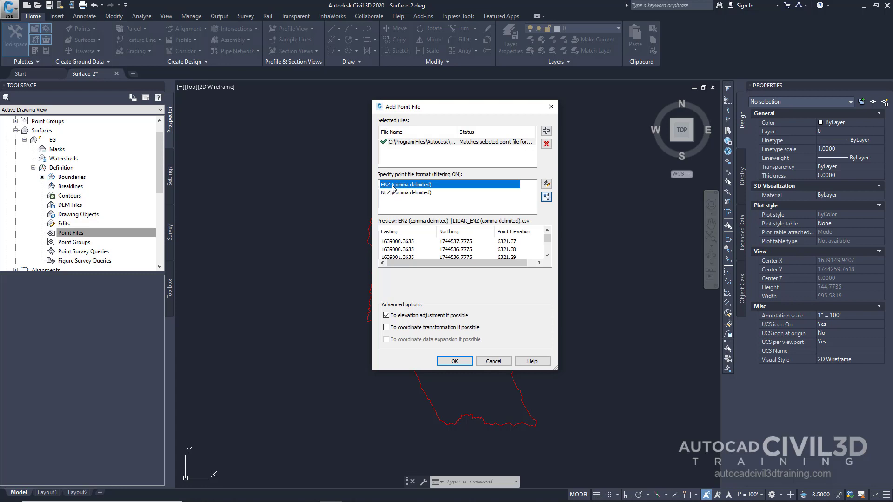
left_click(386, 317)
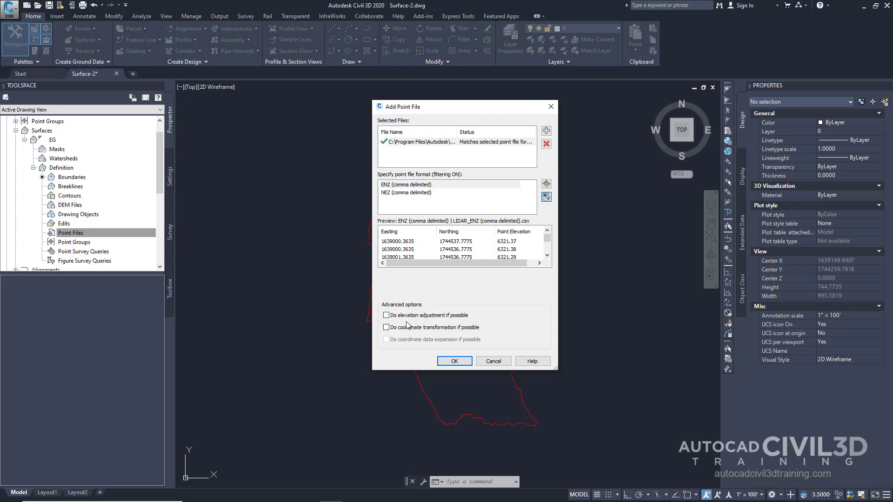
left_click(454, 361)
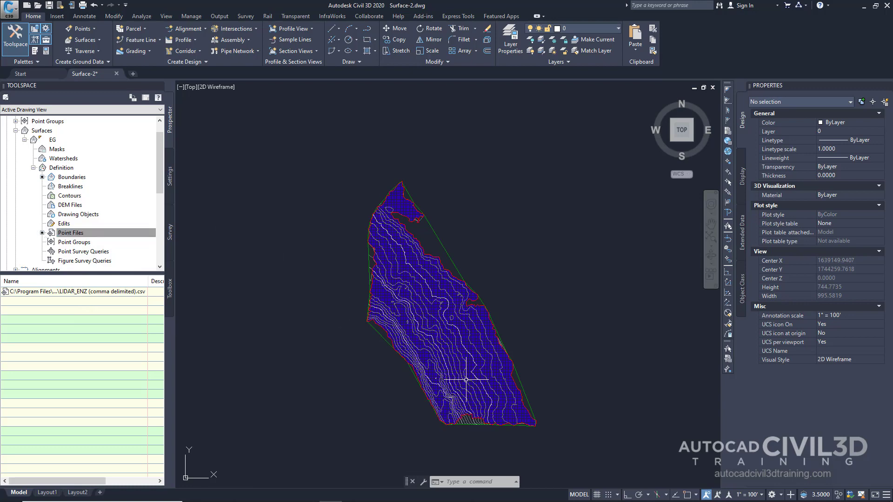
Inspect the clipped surface along the site outline and thaw the C-TOPO-BNDY-CORR layer
scroll(535, 416, "up", 10)
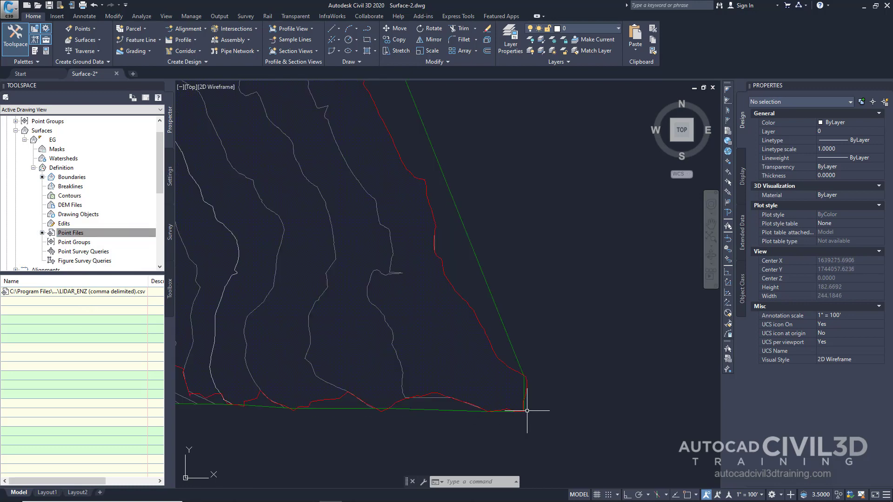
middle_click_drag(489, 378, 509, 387)
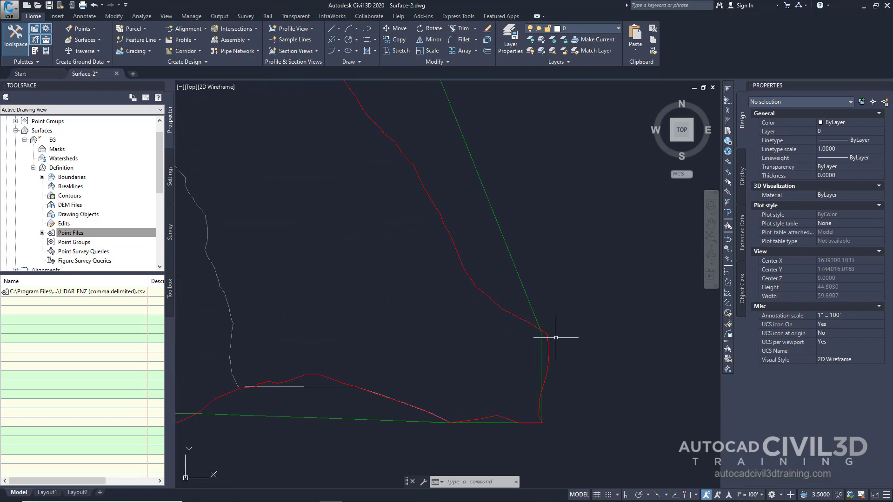
scroll(538, 317, "down", 2)
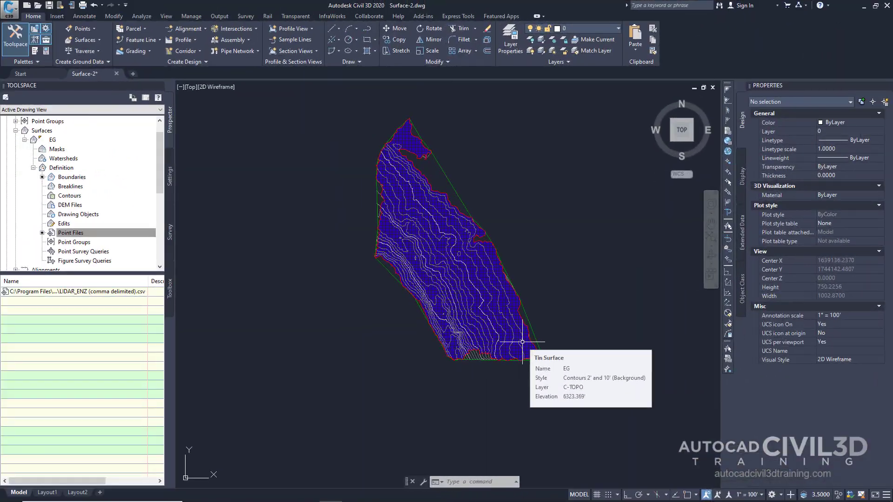
mouse_move(522, 343)
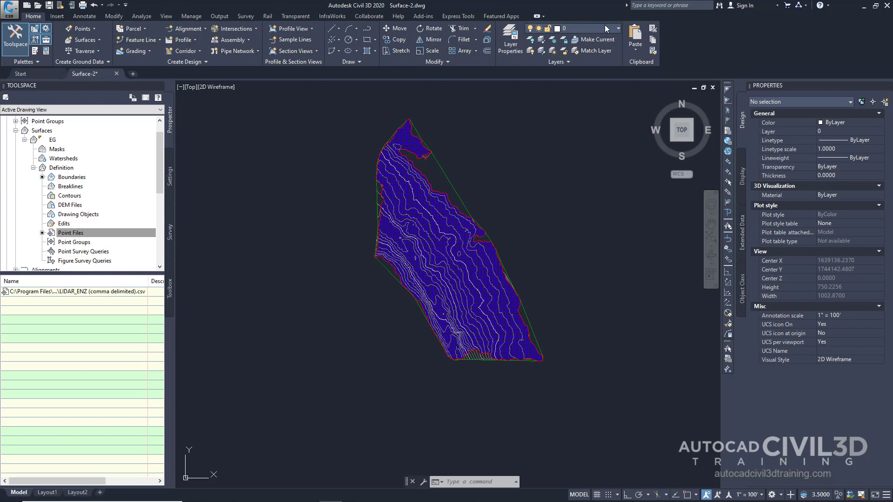
left_click(618, 30)
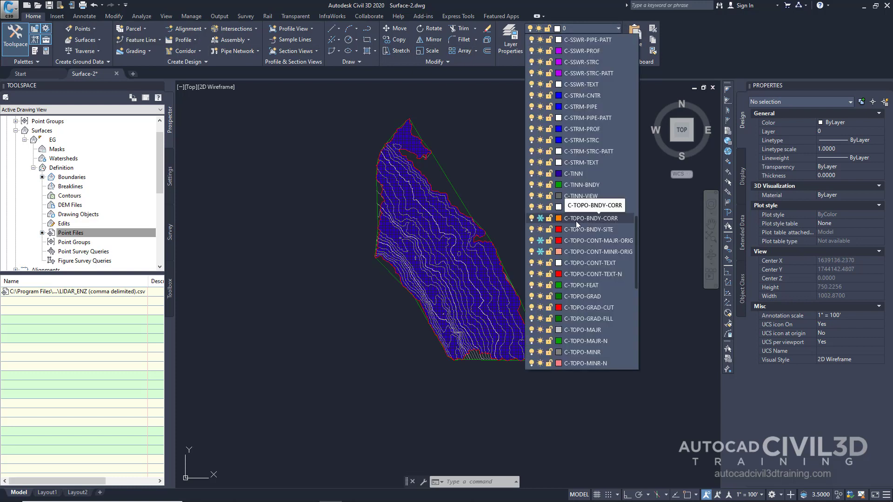
left_click(540, 218)
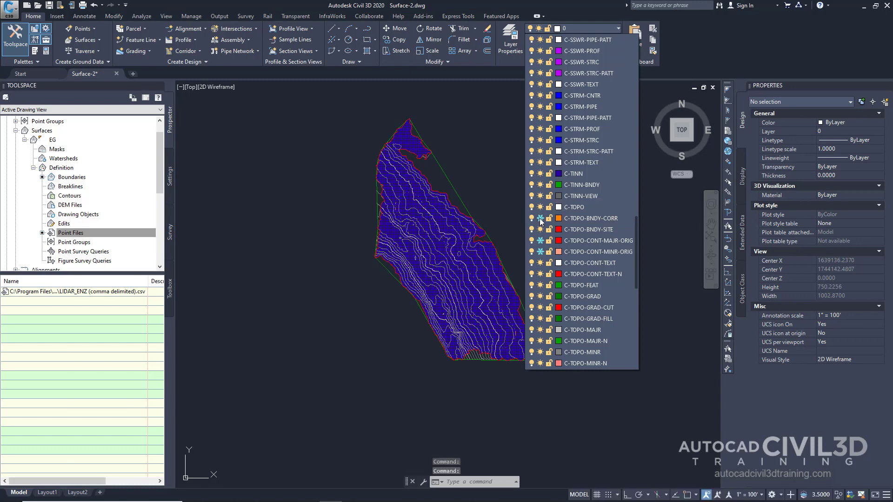
Add a second Data Clip boundary named Corridor to the EG surface, using the orange corridor outline
scroll(446, 248, "up", 5)
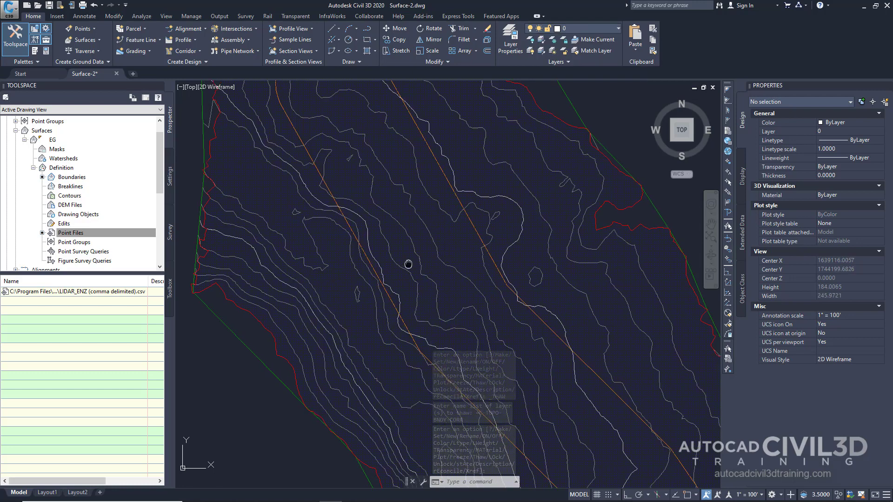
scroll(412, 259, "down", 3)
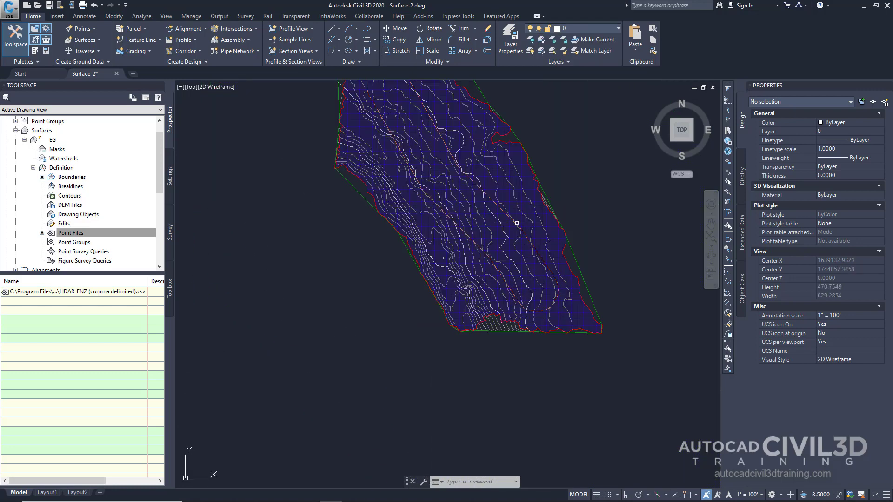
middle_click_drag(489, 182, 534, 263)
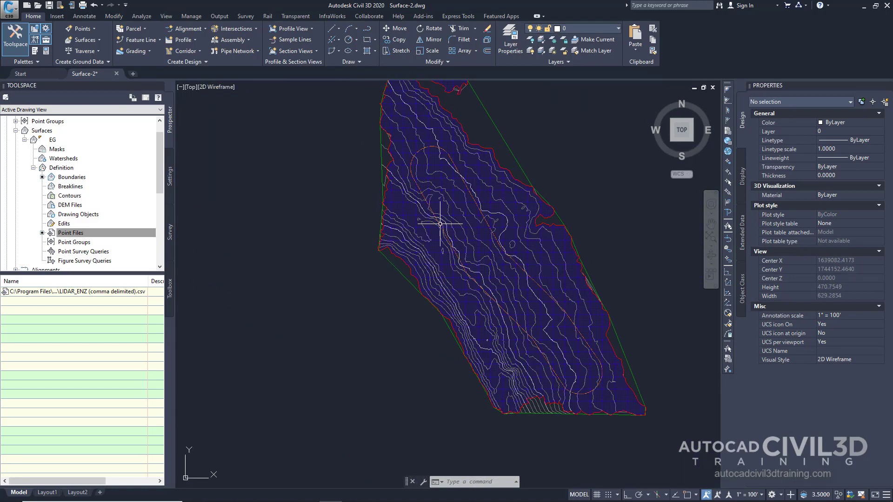
mouse_move(440, 224)
right_click(74, 179)
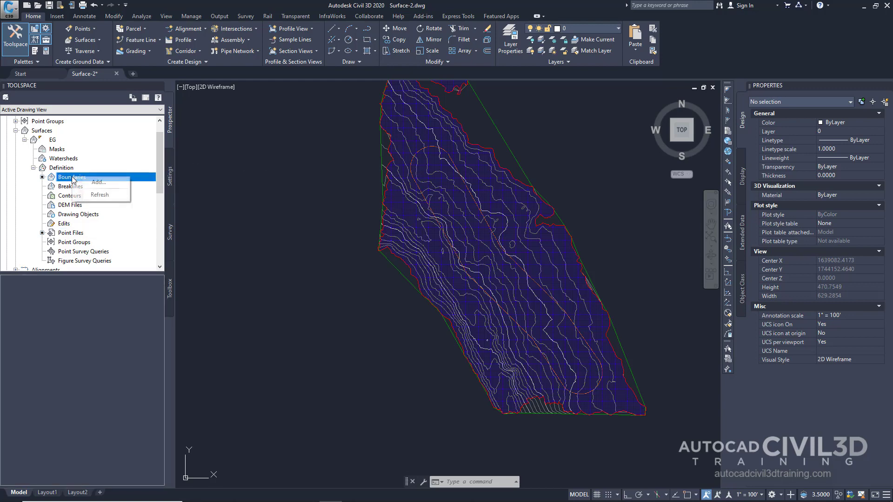
left_click(96, 183)
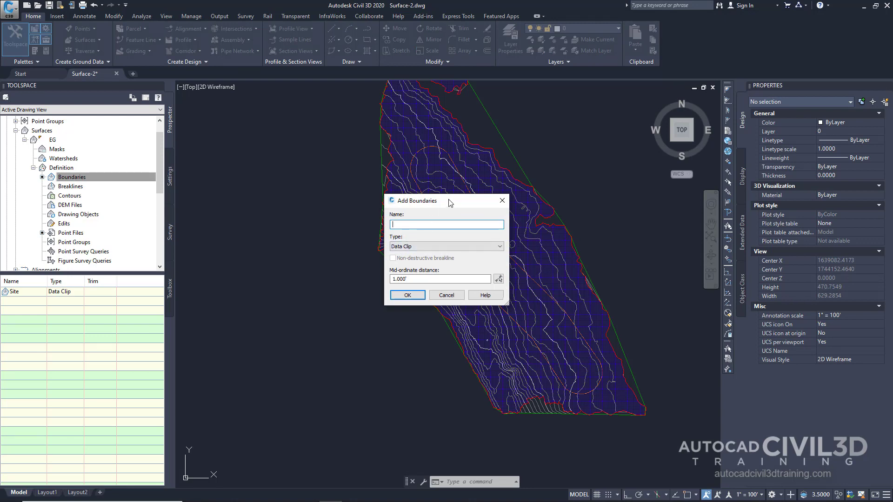
type("orridor")
left_click(414, 295)
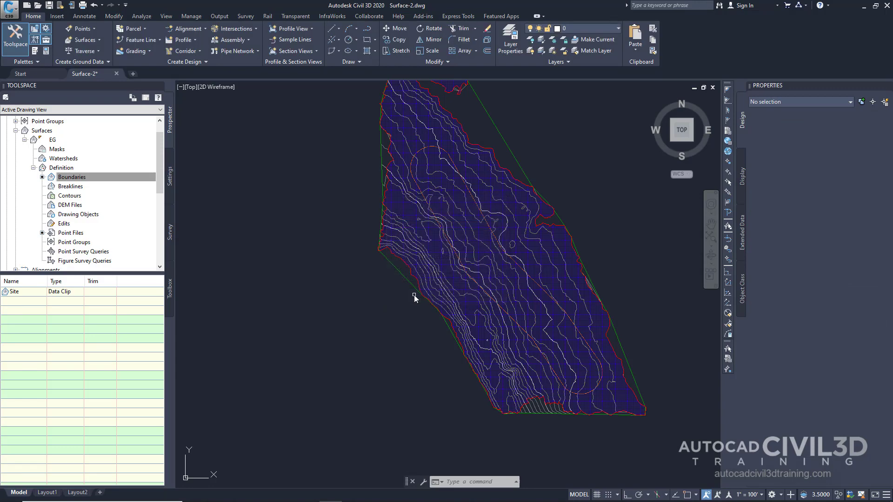
scroll(465, 263, "up", 15)
left_click(457, 267)
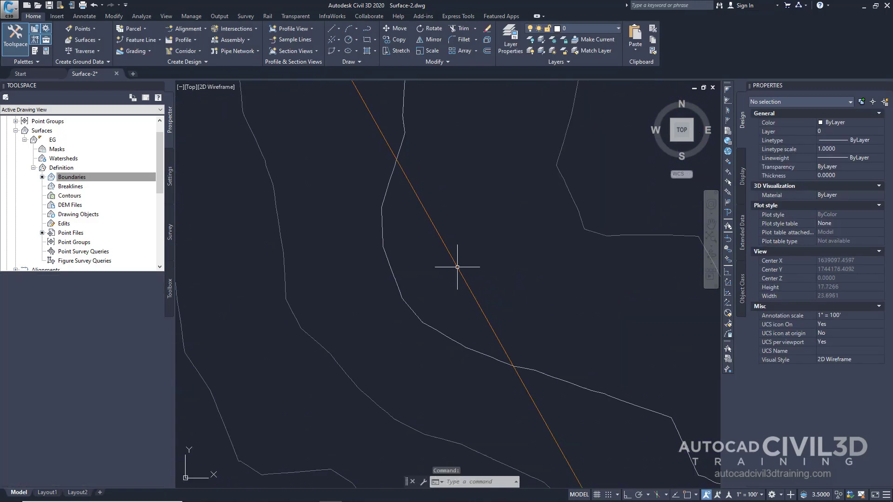
In the EG surface properties, move the Corridor Data Clip boundary to the start of the definition's operation order
scroll(427, 277, "down", 15)
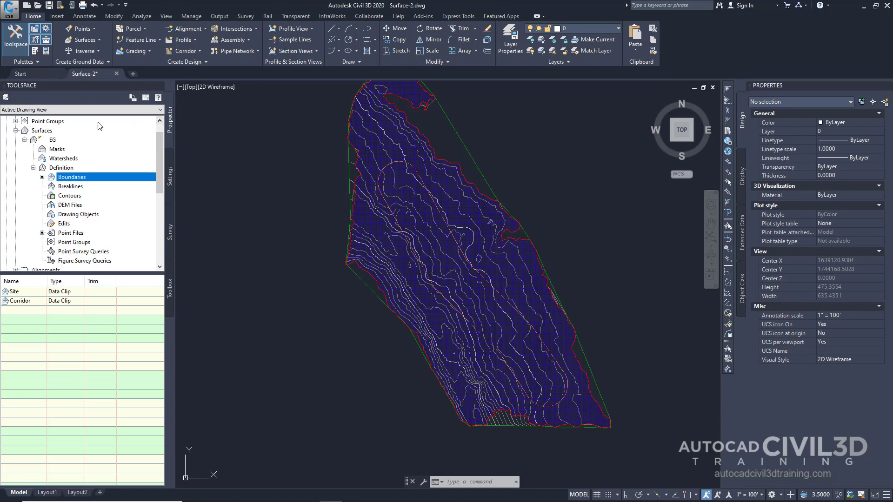
right_click(52, 141)
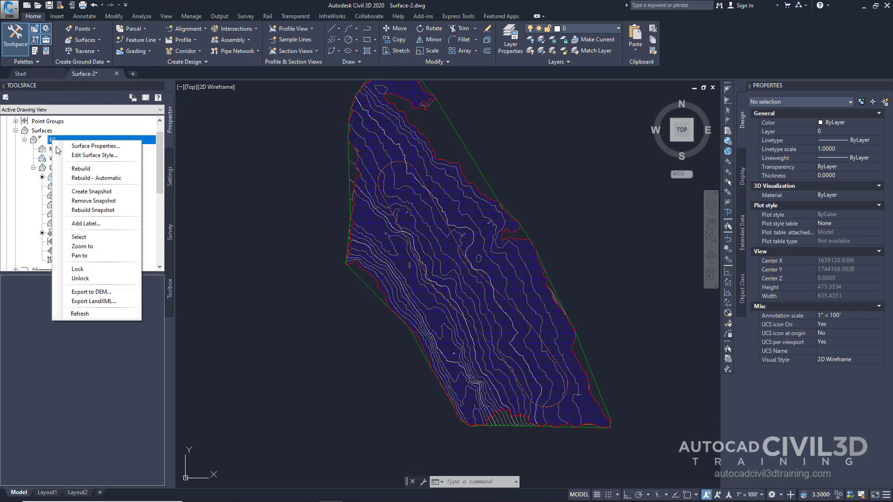
left_click(96, 147)
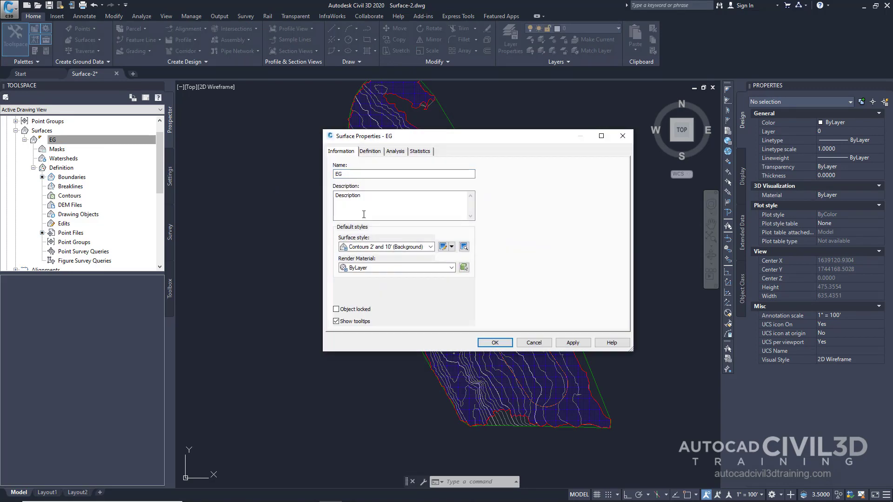
left_click(371, 152)
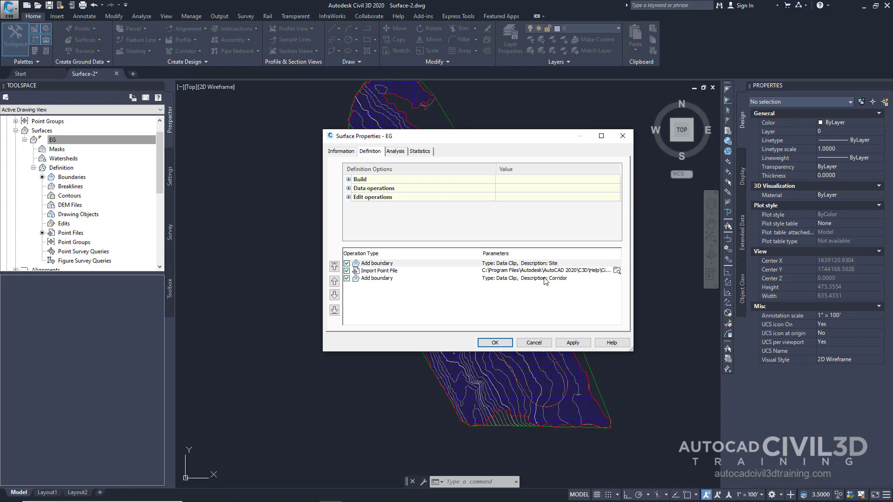
left_click(545, 279)
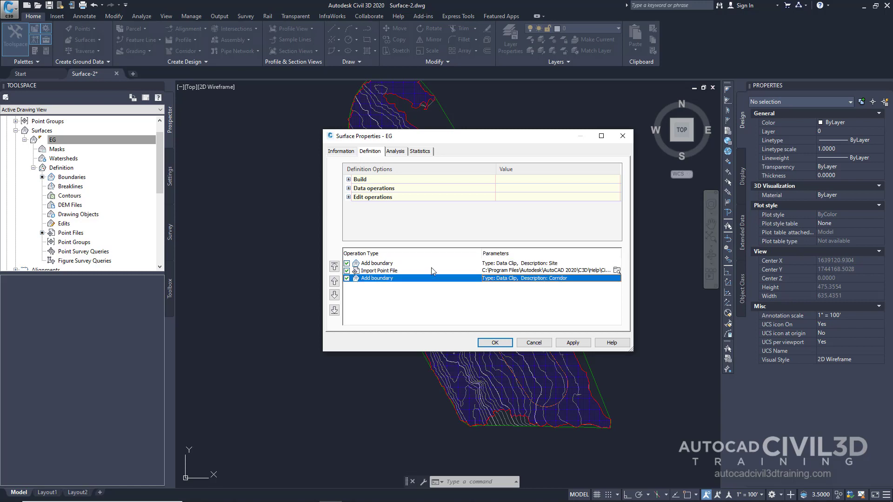
left_click(334, 267)
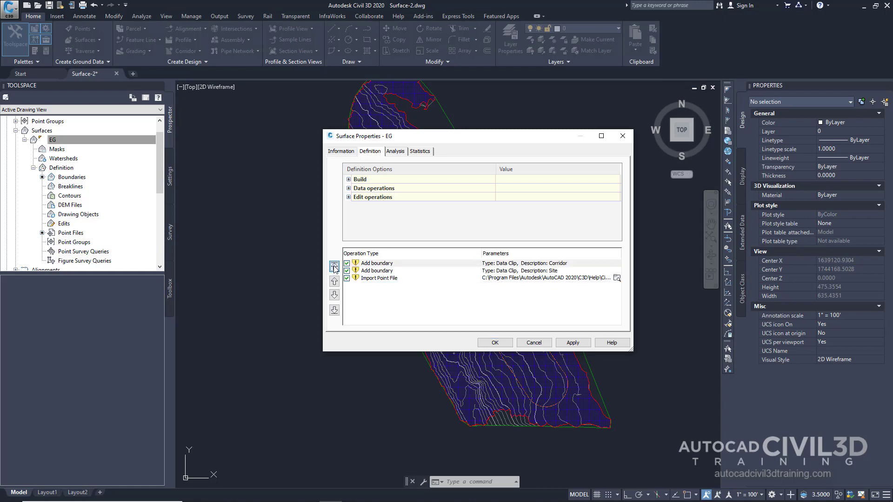
Move the Site Data Clip boundary to the end of the operation order, after the point file import, and rebuild the surface
left_click(383, 273)
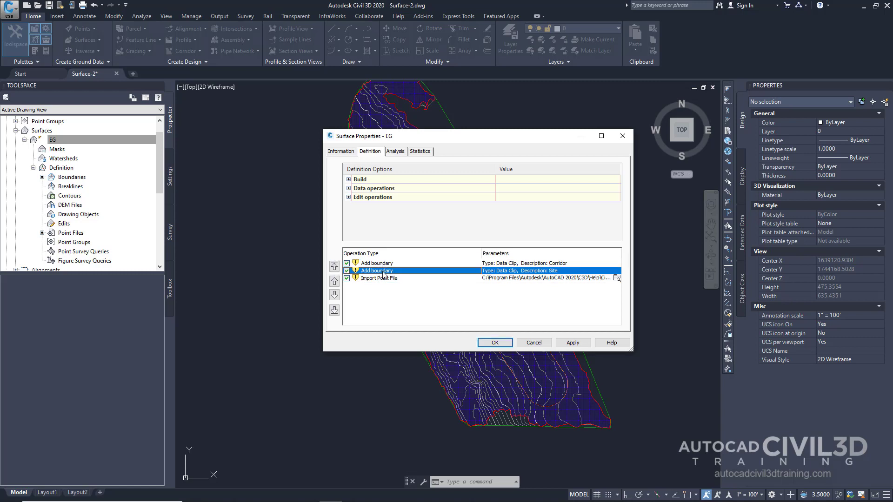
left_click(335, 310)
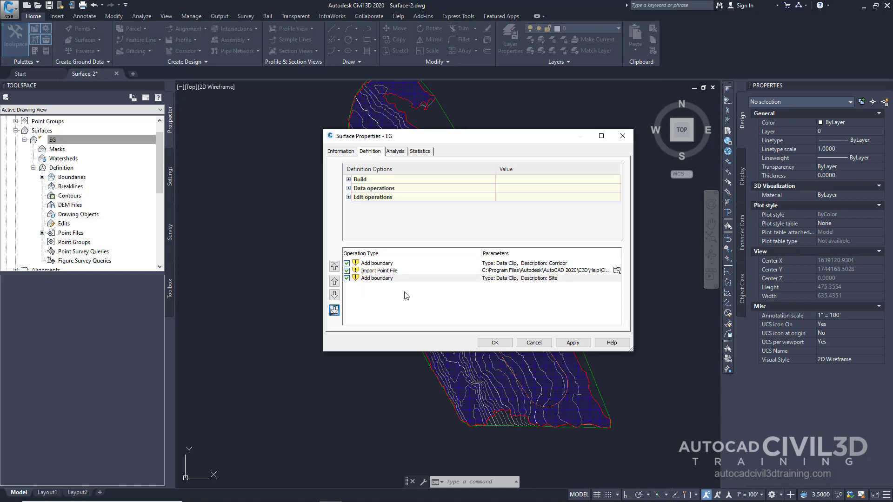
left_click(502, 344)
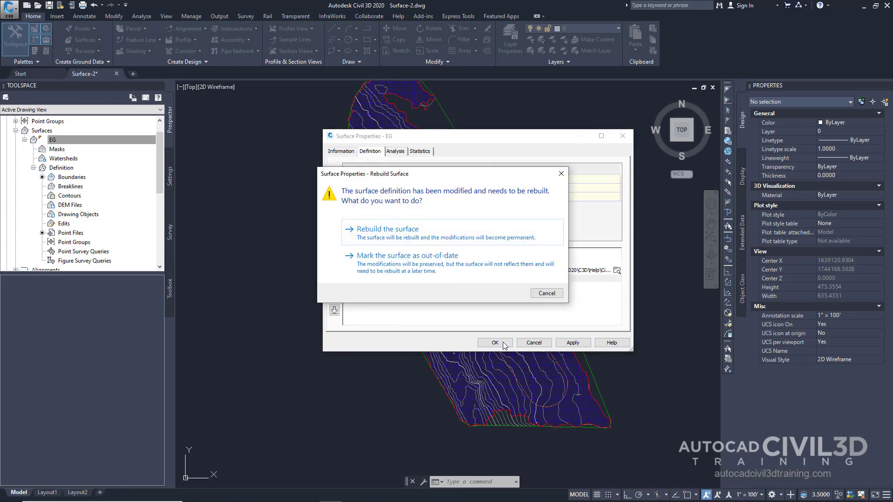
left_click(398, 238)
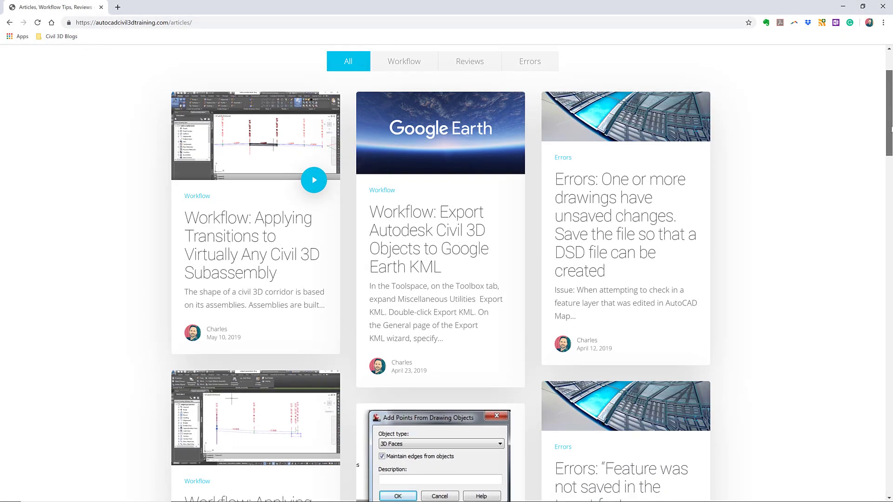
left_click_drag(890, 129, 891, 167)
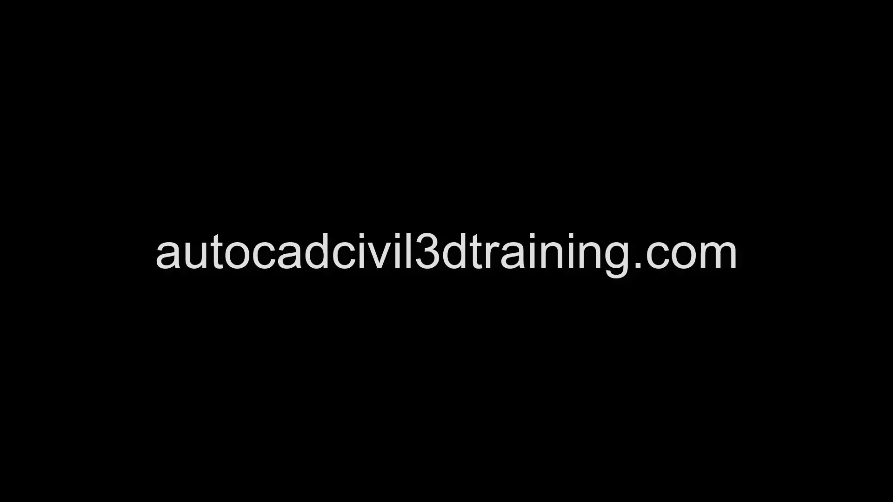